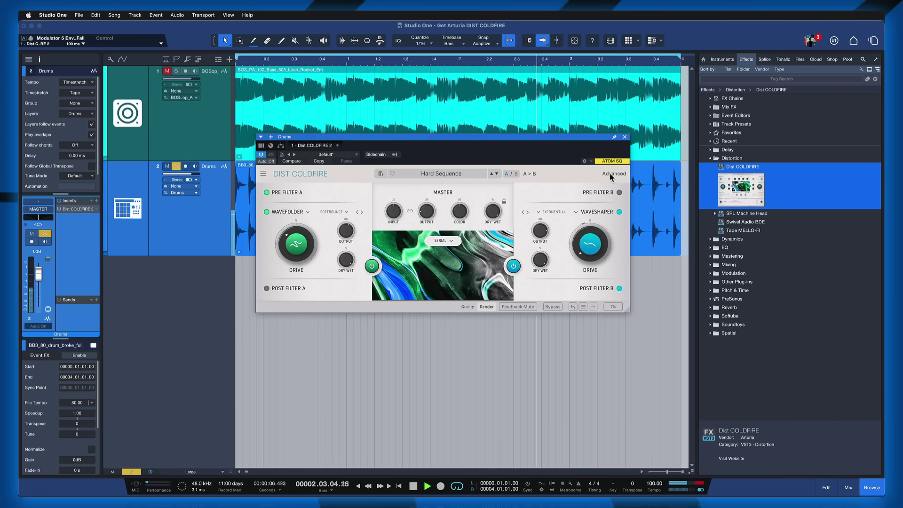
# Expand Dist COLDFIRE on the Drums track to its Advanced view
pyautogui.click(610, 175)
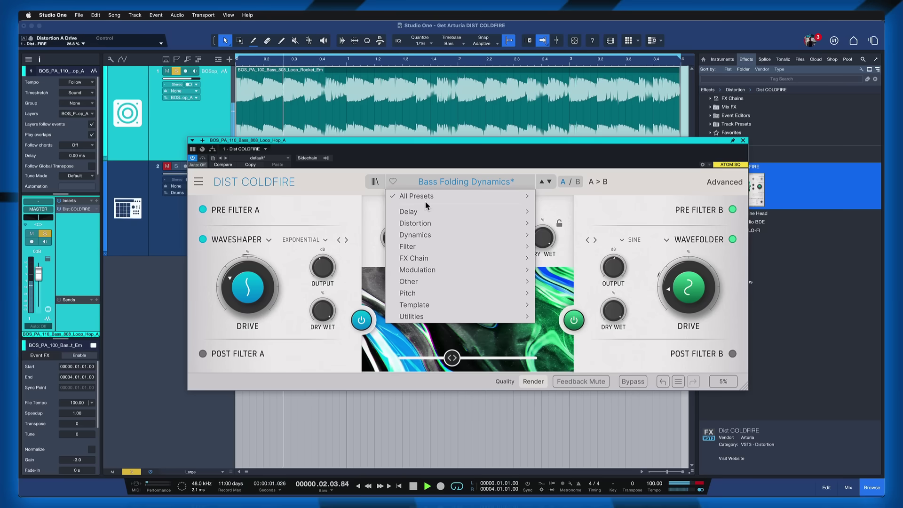
# Step through Bass Fizzler and Bass Bite Sharpener to Bandpassing, raising drive A and setting mix to 88 %
pyautogui.click(472, 171)
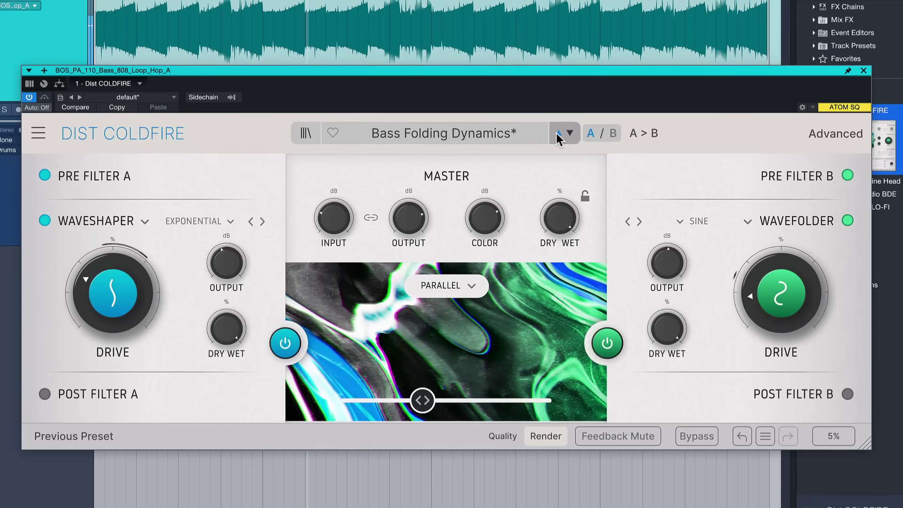
pyautogui.click(559, 136)
pyautogui.click(558, 137)
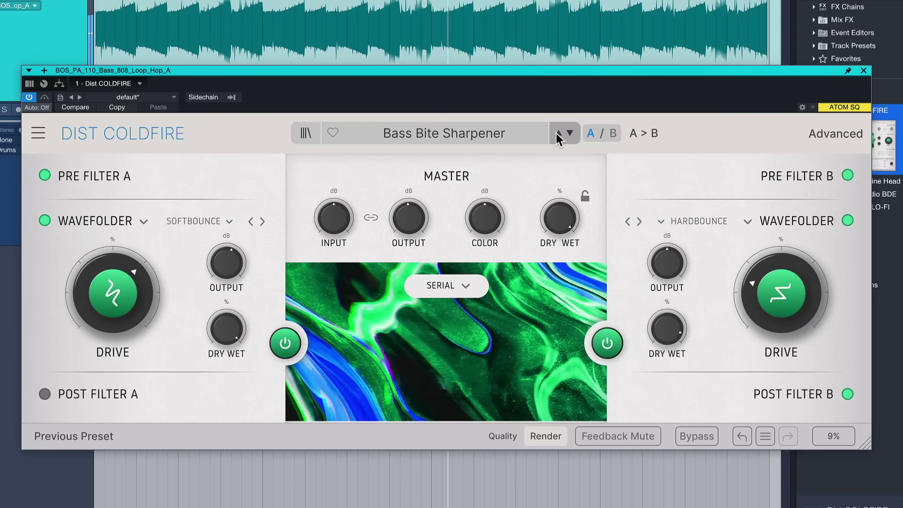
pyautogui.click(558, 136)
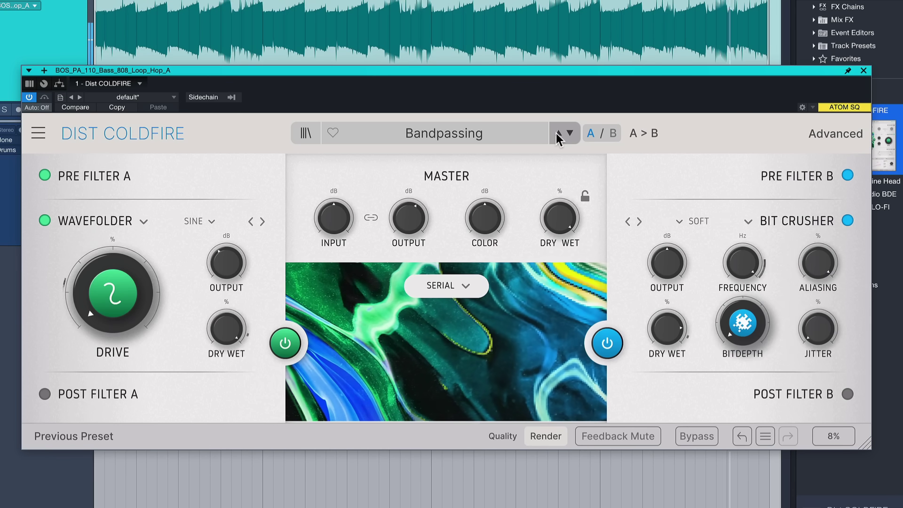
pyautogui.moveTo(113, 293)
pyautogui.mouseDown()
pyautogui.moveTo(113, 284)
pyautogui.moveTo(113, 297)
pyautogui.mouseUp()
pyautogui.moveTo(562, 217); pyautogui.dragTo(562, 213)
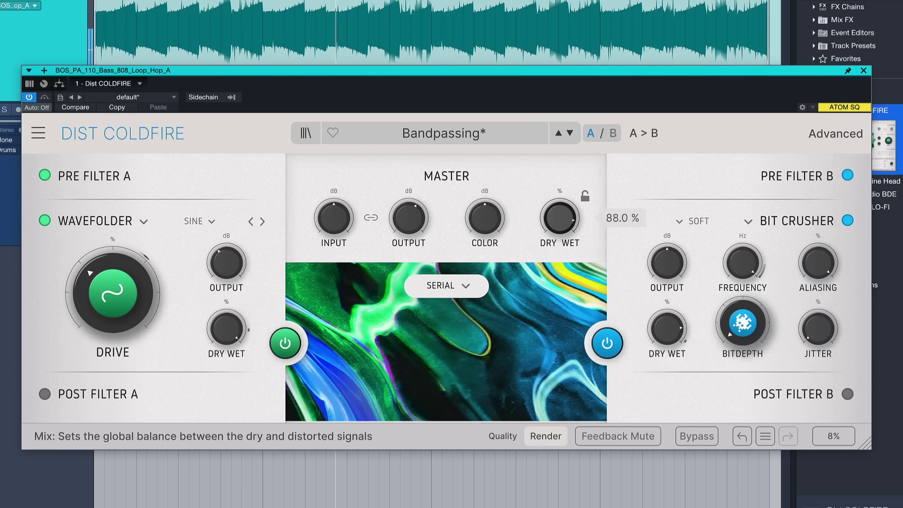
# Audition the Arp High Choke, Add Wide Grit, Acid Tuba and Acid Saw presets
pyautogui.click(559, 134)
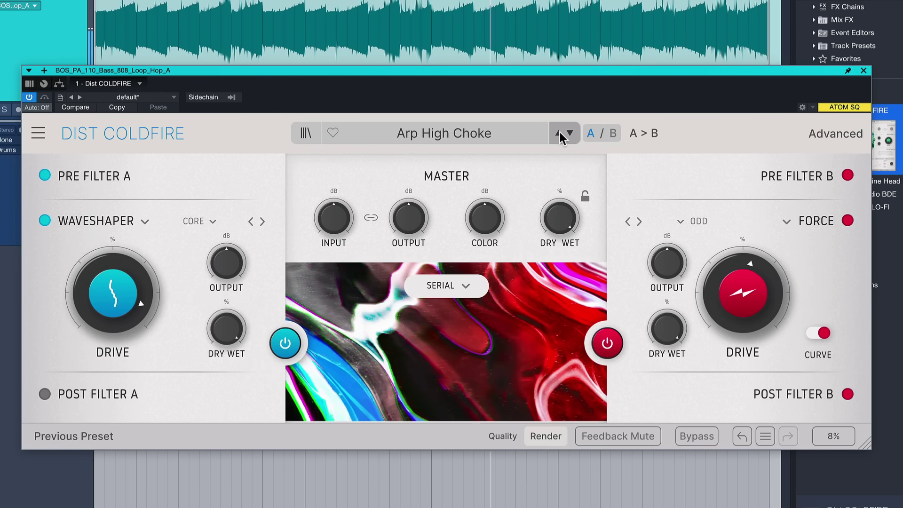
pyautogui.click(559, 134)
pyautogui.click(558, 133)
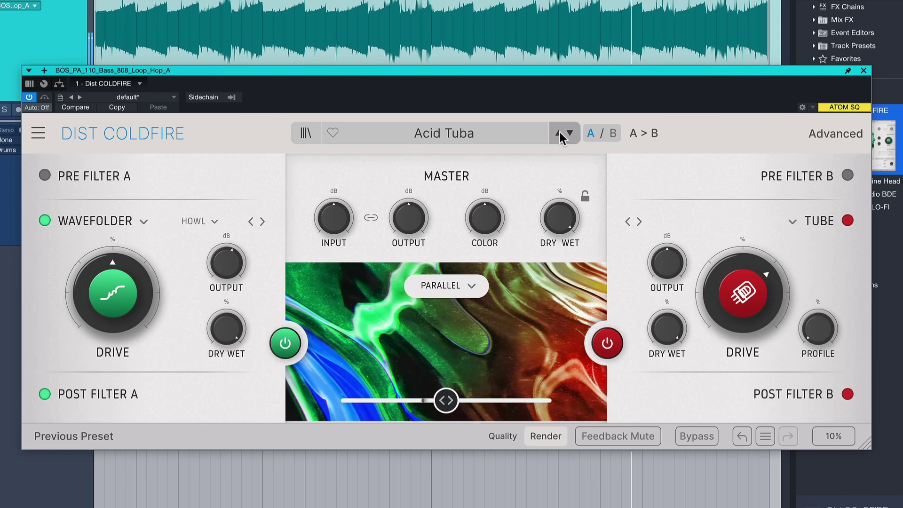
pyautogui.click(559, 134)
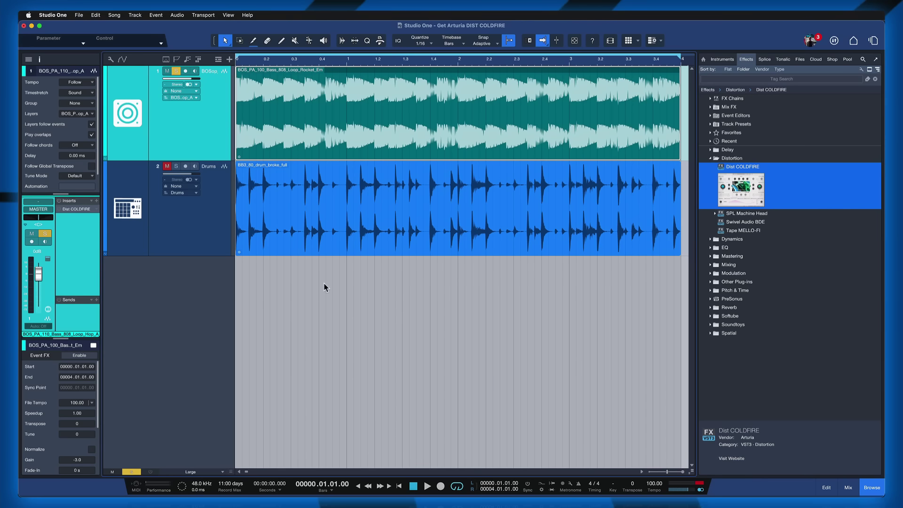
# Select the 808 bass loop event and start playback
pyautogui.click(322, 294)
pyautogui.click(311, 138)
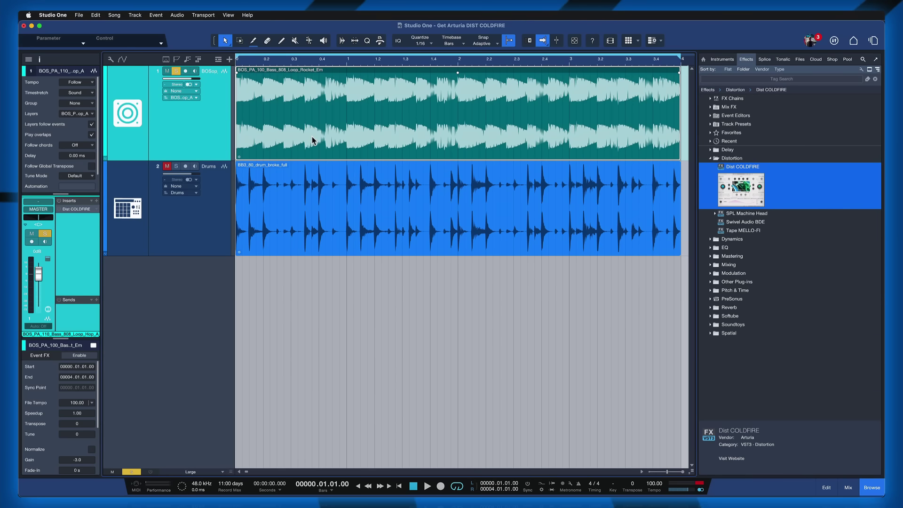
pyautogui.press('space')
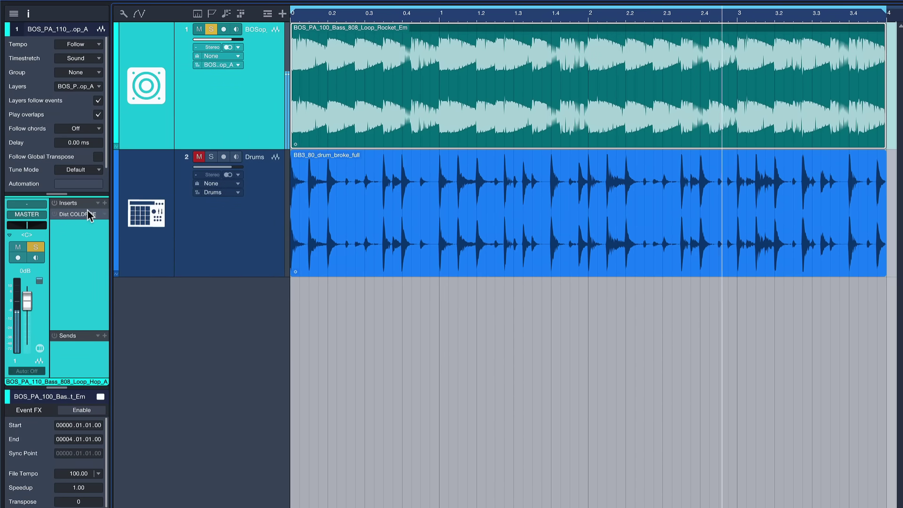
# Open the bass track's Dist COLDFIRE and toggle its power off and on to compare dry and distorted bass
pyautogui.click(72, 214)
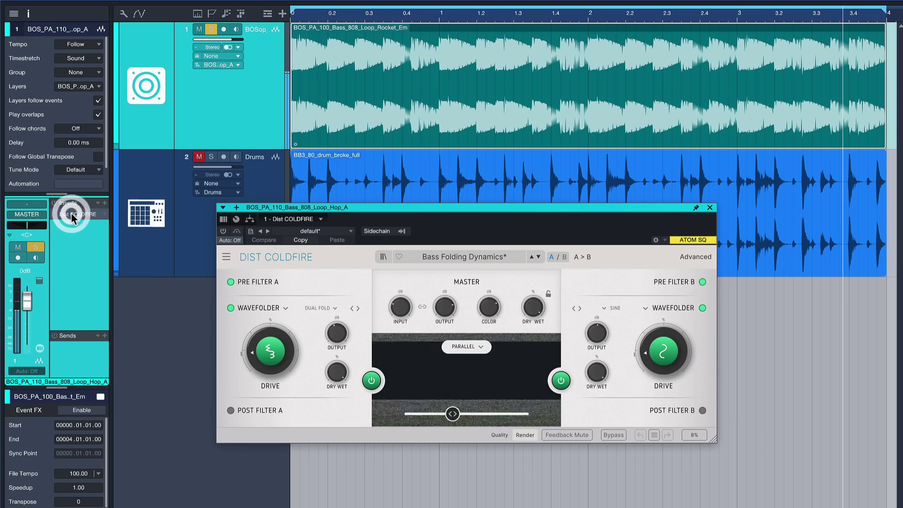
pyautogui.click(224, 231)
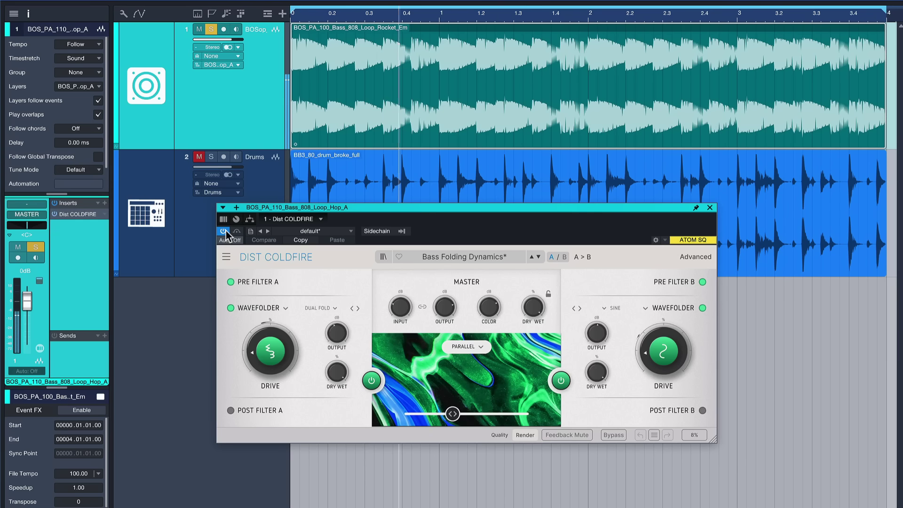
pyautogui.click(224, 231)
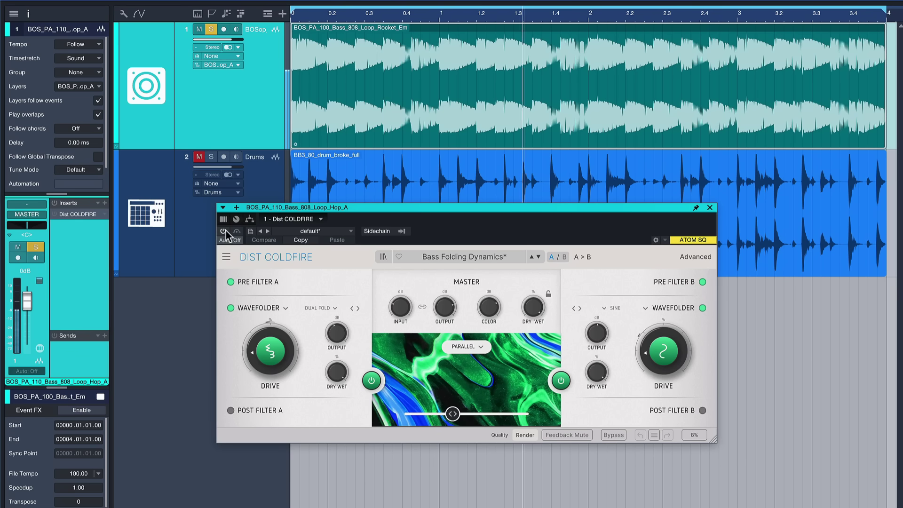
pyautogui.click(224, 231)
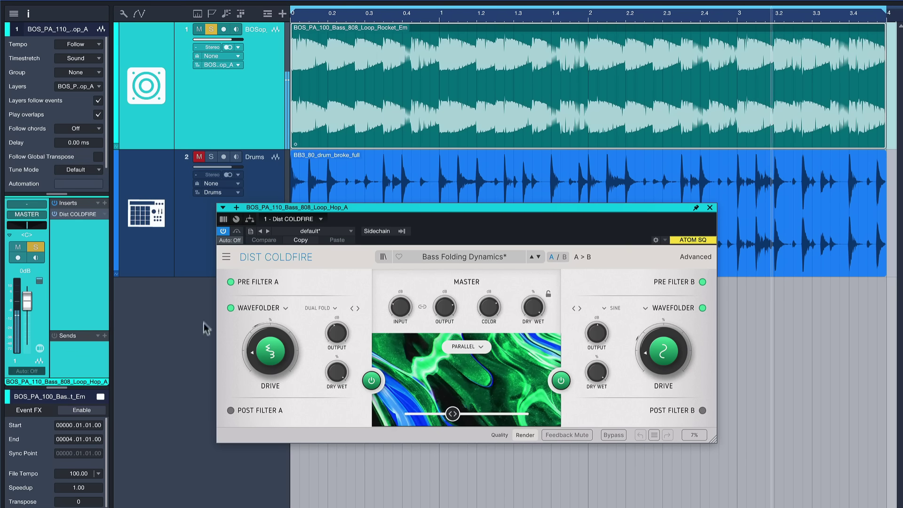
# Change Distortion A from Wavefolder to Waveshaper and set its drive to about 60 %
pyautogui.click(282, 308)
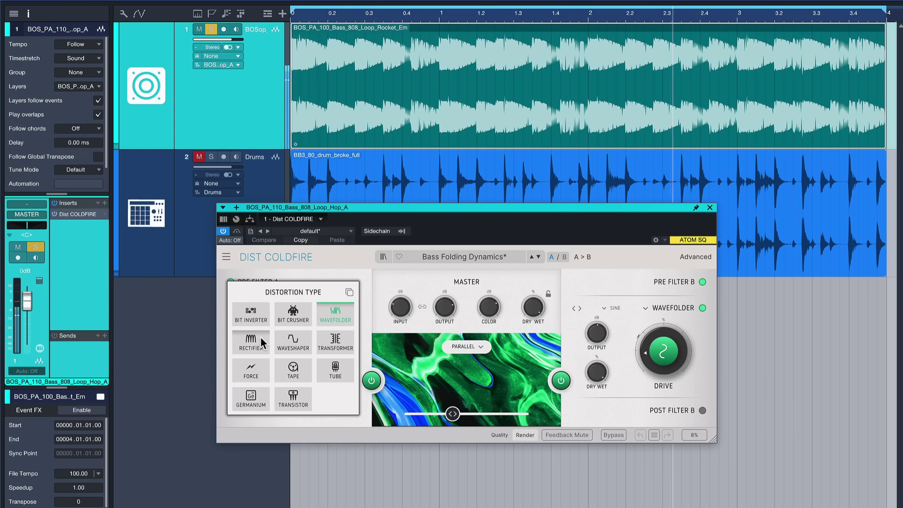
pyautogui.click(297, 338)
pyautogui.moveTo(297, 337); pyautogui.dragTo(298, 335)
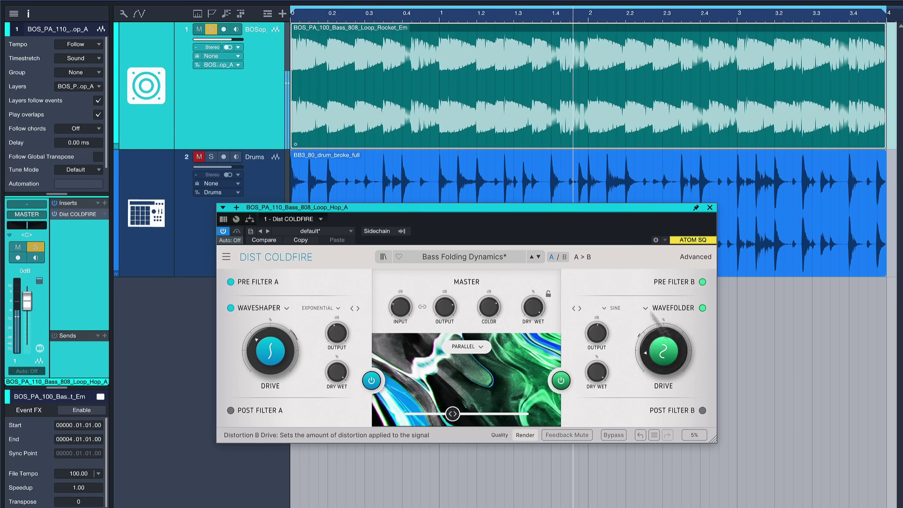
pyautogui.moveTo(564, 207); pyautogui.dragTo(573, 123)
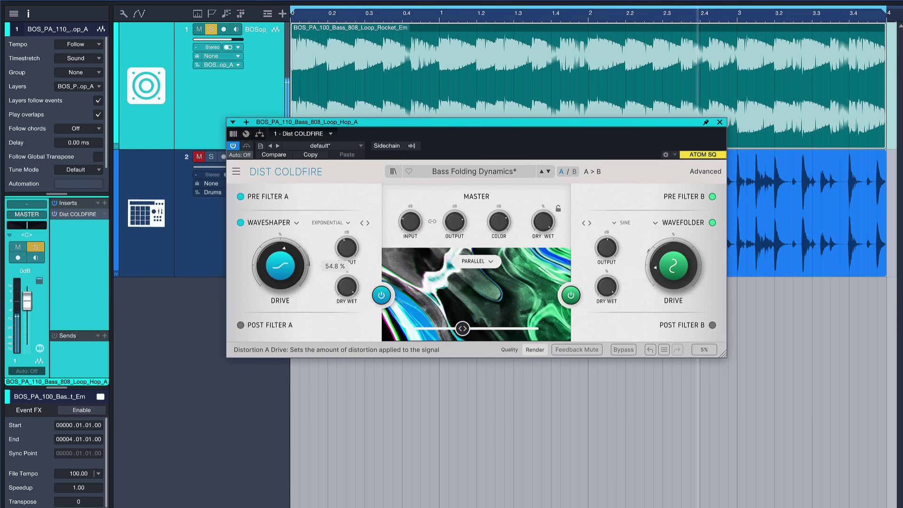
pyautogui.moveTo(280, 264); pyautogui.dragTo(280, 301)
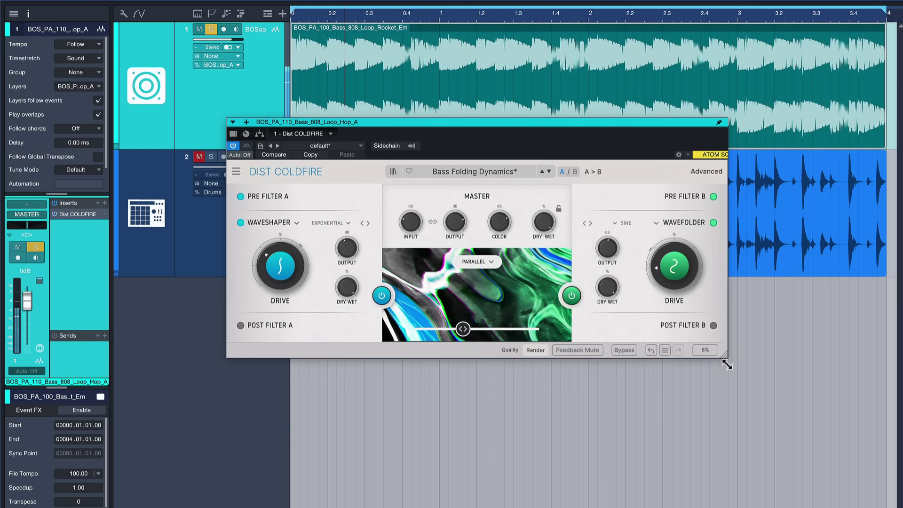
pyautogui.moveTo(723, 354); pyautogui.dragTo(875, 432)
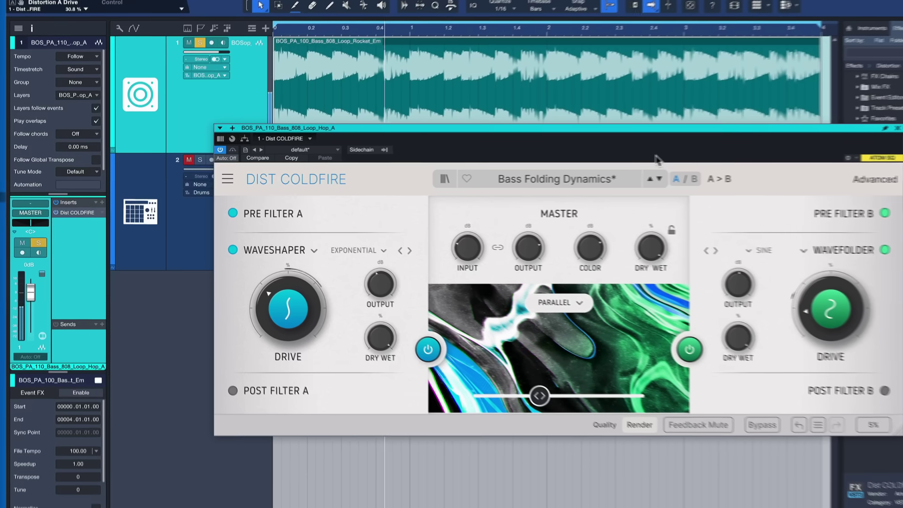
pyautogui.moveTo(288, 309)
pyautogui.mouseDown()
pyautogui.moveTo(288, 282)
pyautogui.moveTo(288, 296)
pyautogui.mouseUp()
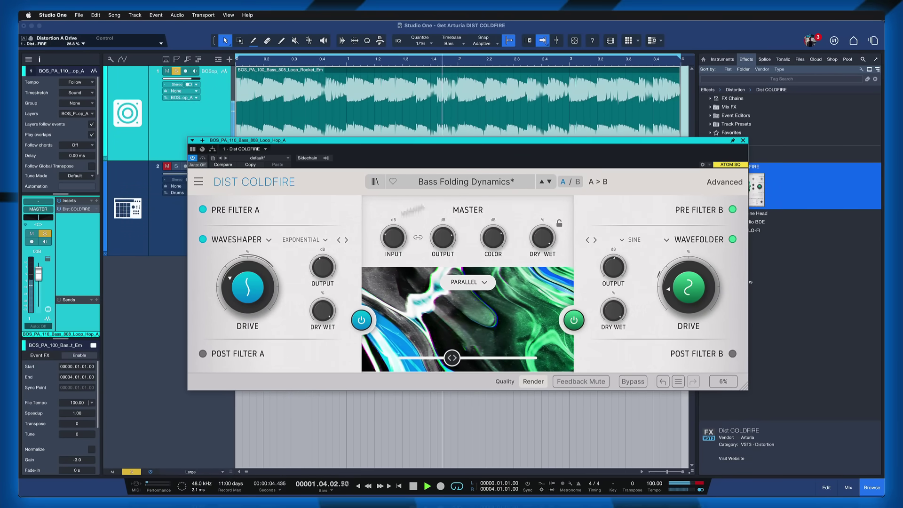
# Browse the preset categories, then step through Bass Fizzler, Bass Bite Sharpener and Bandpassing
pyautogui.click(498, 182)
pyautogui.moveTo(424, 201)
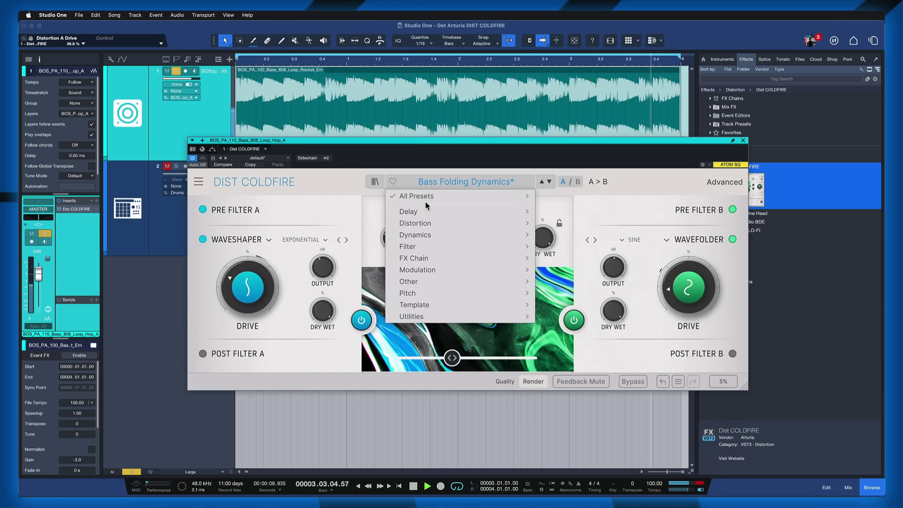
pyautogui.click(475, 175)
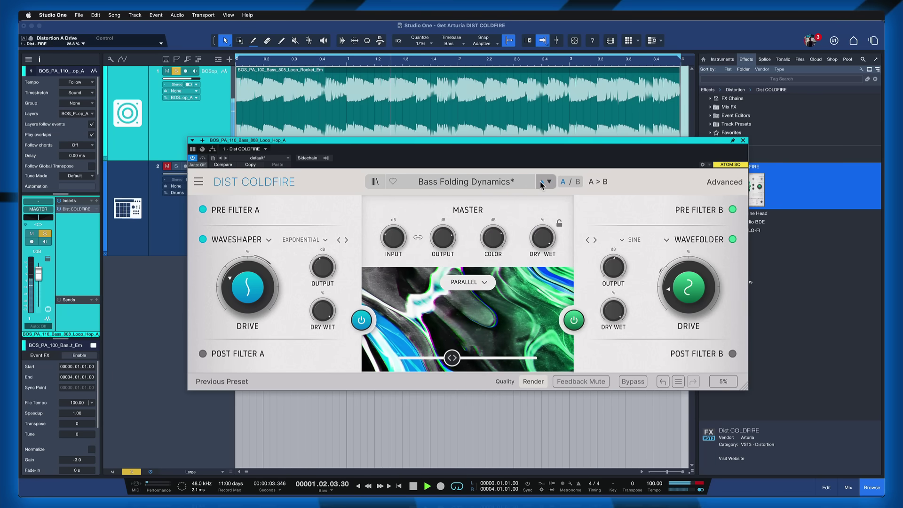
pyautogui.click(541, 183)
pyautogui.click(541, 183)
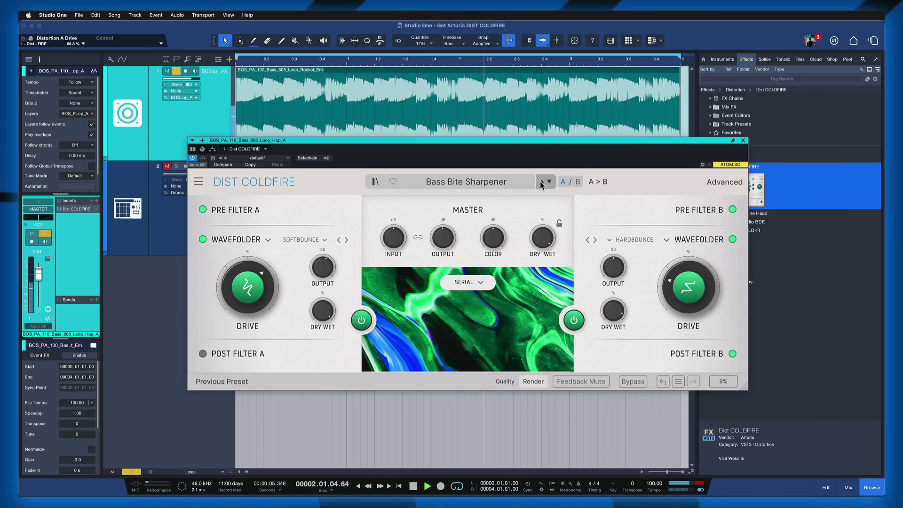
pyautogui.click(541, 183)
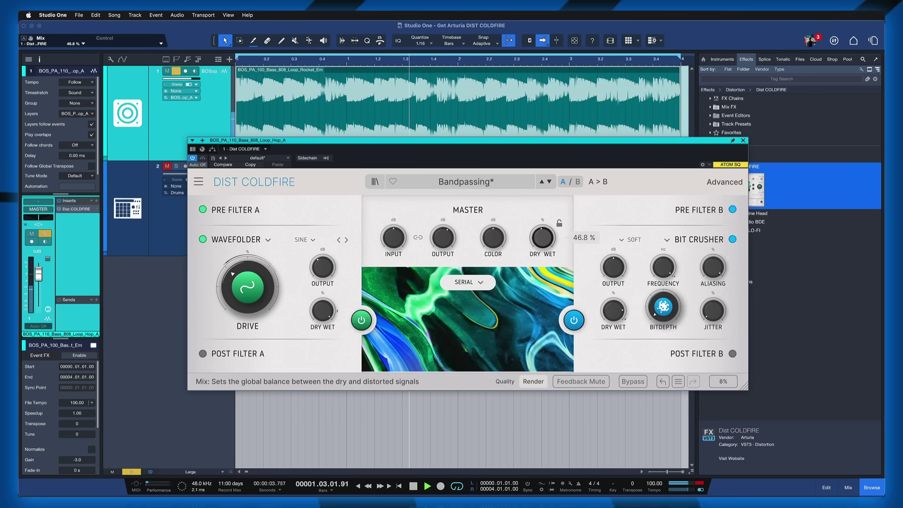
# Continue past Acid Tuba, Acid Saw and Master Enhancer to load 32th Delay Duck
pyautogui.click(544, 183)
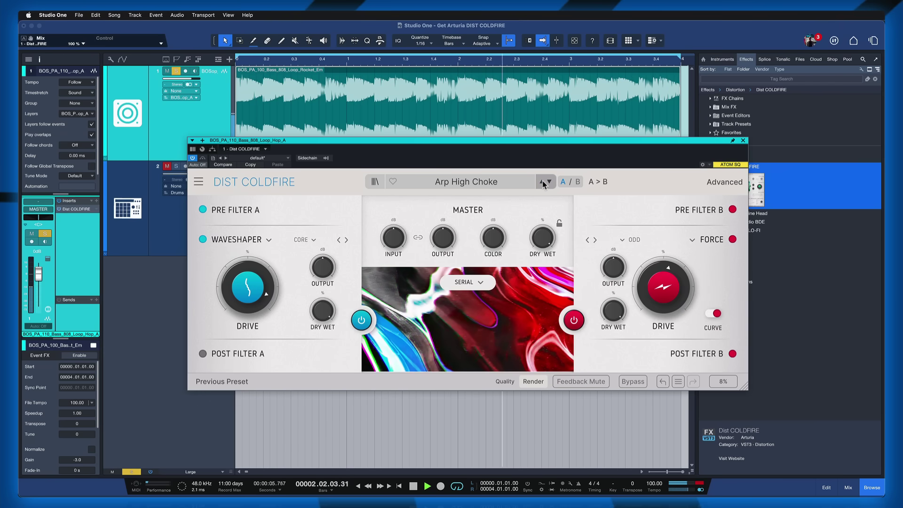
pyautogui.click(543, 183)
pyautogui.click(543, 183)
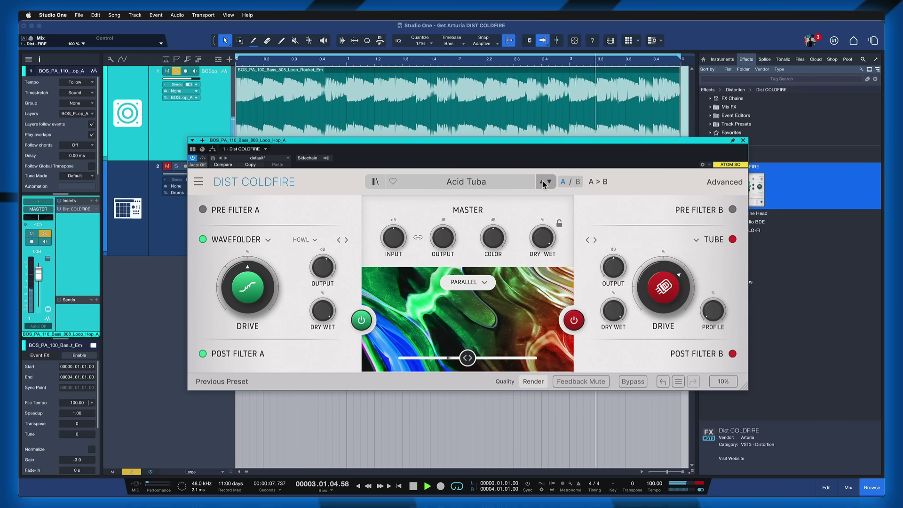
pyautogui.click(544, 184)
pyautogui.click(541, 183)
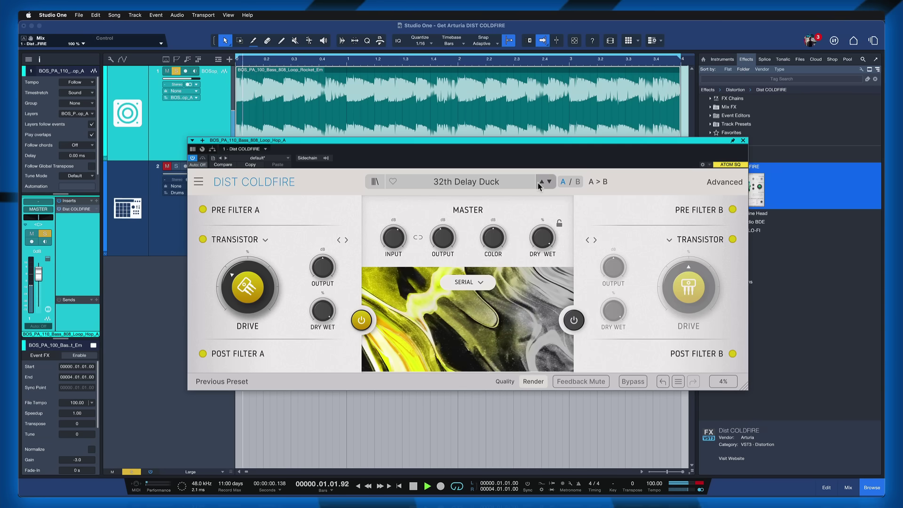
pyautogui.click(541, 184)
pyautogui.click(549, 183)
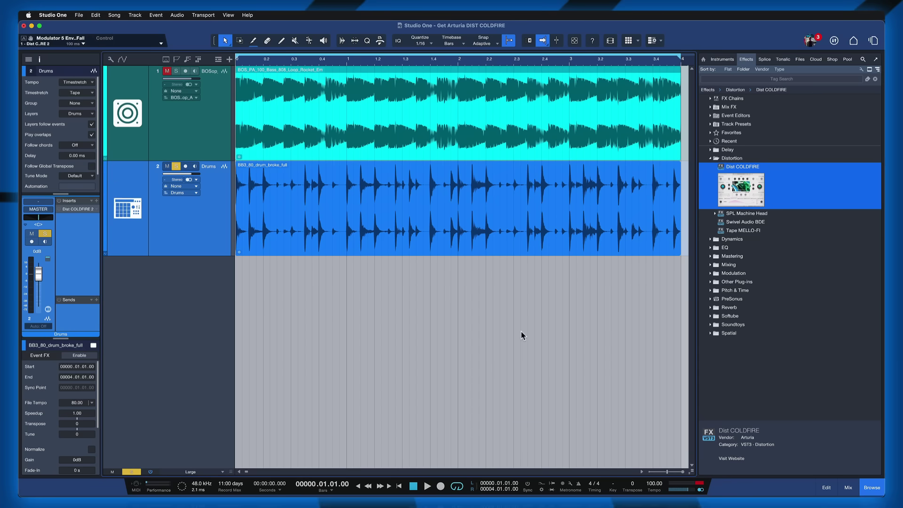
# Play the loops and open the Drums track's Dist COLDFIRE 2 editor showing Hard Sequence
pyautogui.press('space')
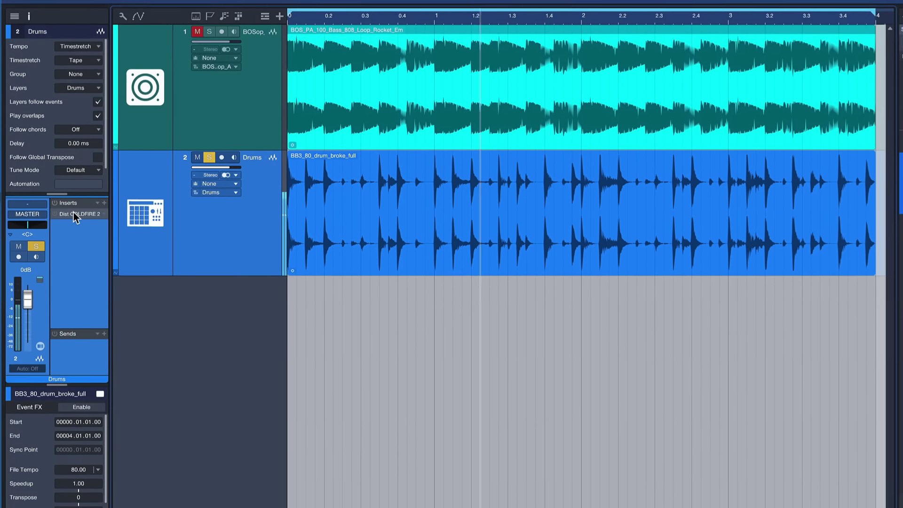
pyautogui.click(75, 215)
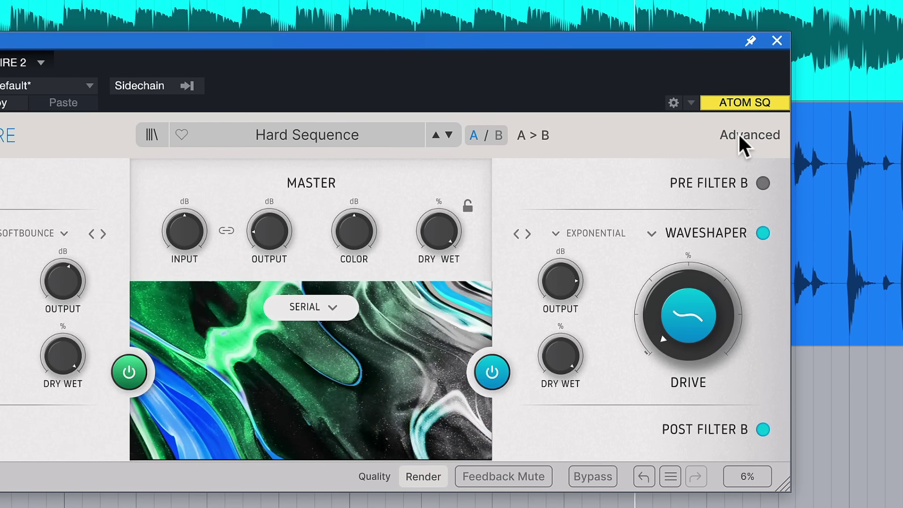
# Show the Advanced controls and raise the fourth and fifth Function curve points, the fifth to 0.279
pyautogui.click(739, 135)
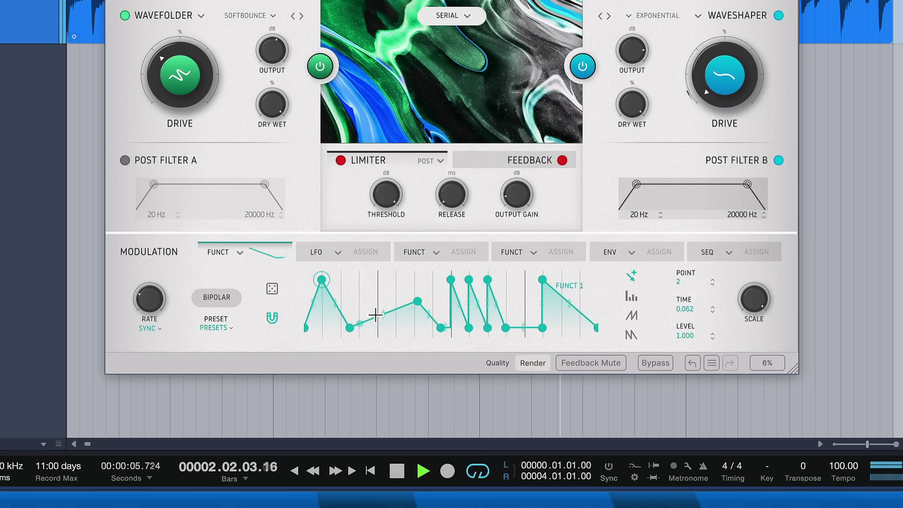
pyautogui.moveTo(373, 313); pyautogui.dragTo(367, 279)
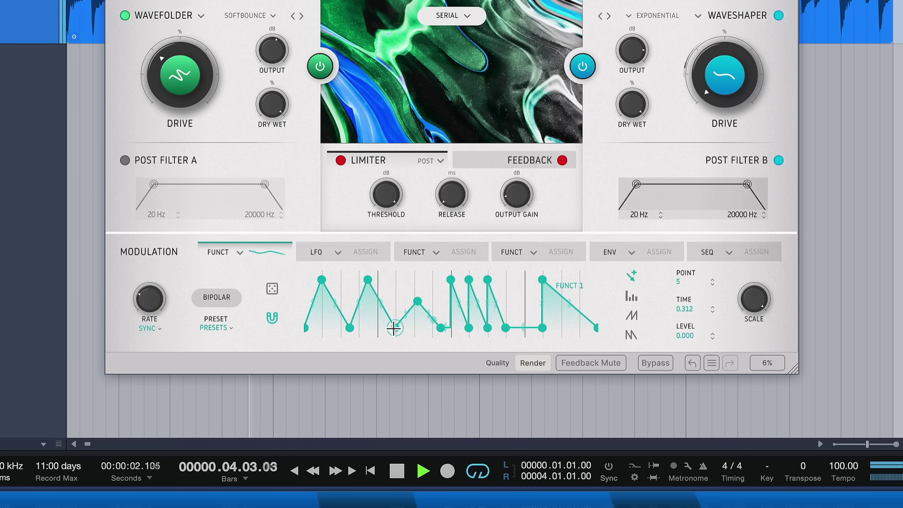
pyautogui.moveTo(393, 328); pyautogui.dragTo(400, 314)
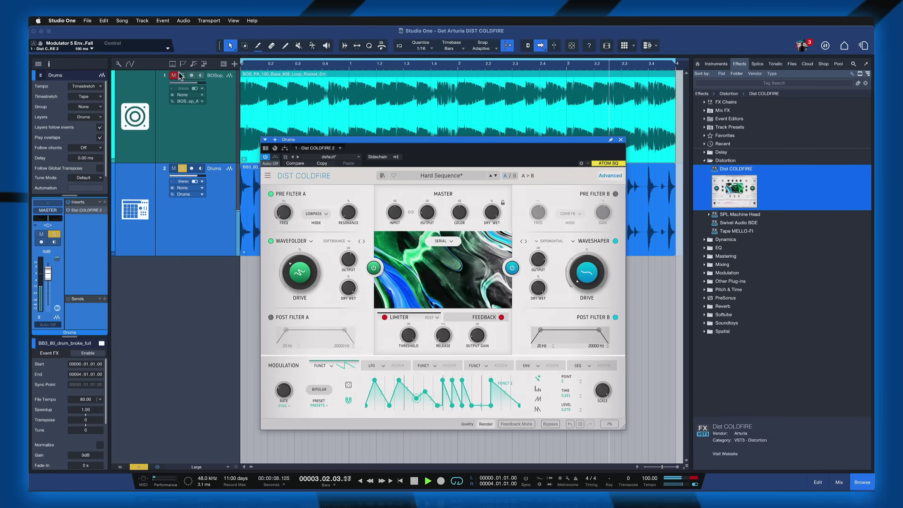
# Solo track 1, the 808 bass loop
pyautogui.click(182, 76)
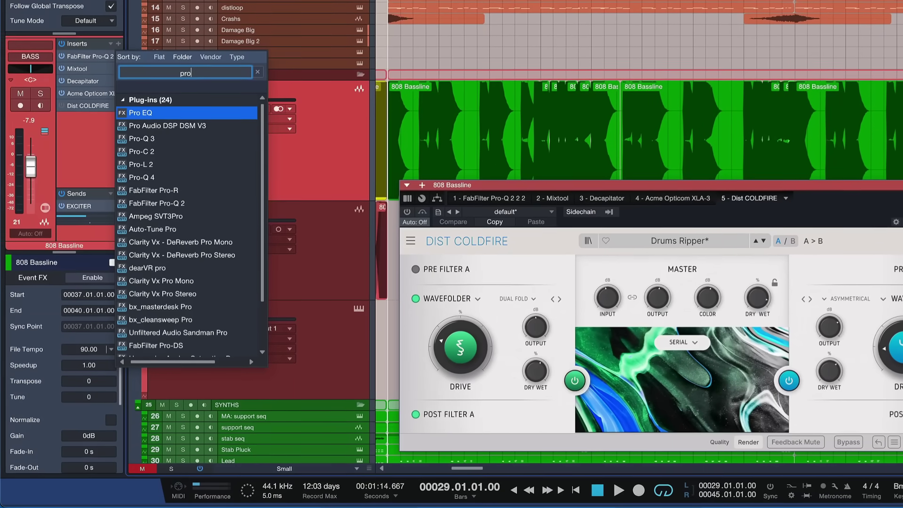
# Insert Pro EQ on the 808 Bassline and boost a narrow mid band by 10.31 dB at 2.19 kHz
pyautogui.press('Return')
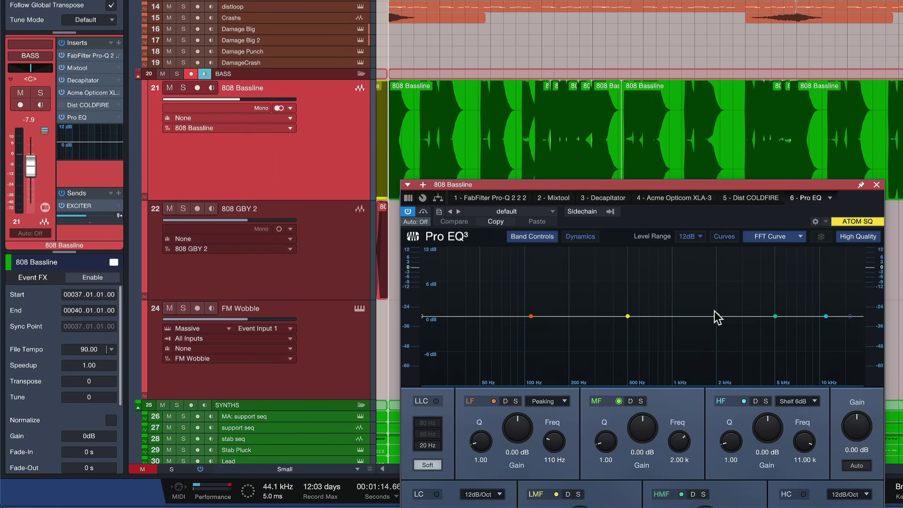
pyautogui.moveTo(715, 316); pyautogui.dragTo(757, 265)
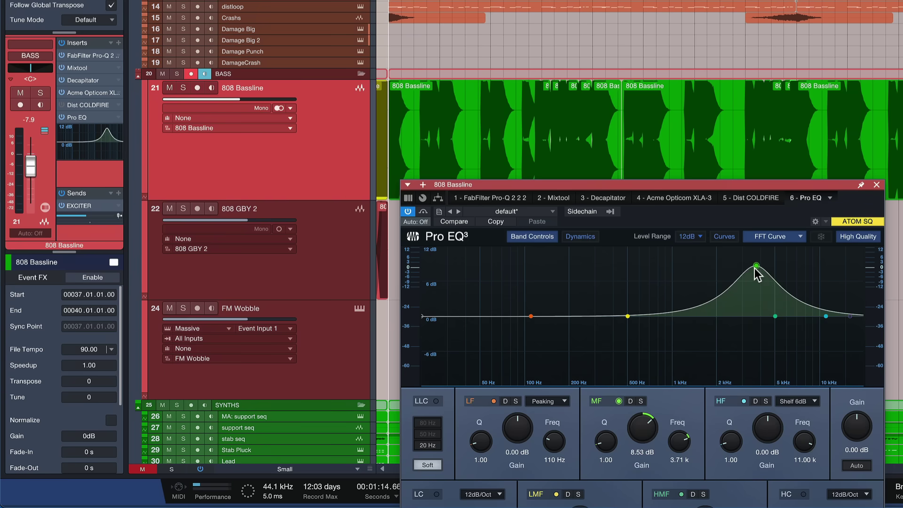
pyautogui.moveTo(769, 259); pyautogui.dragTo(680, 258)
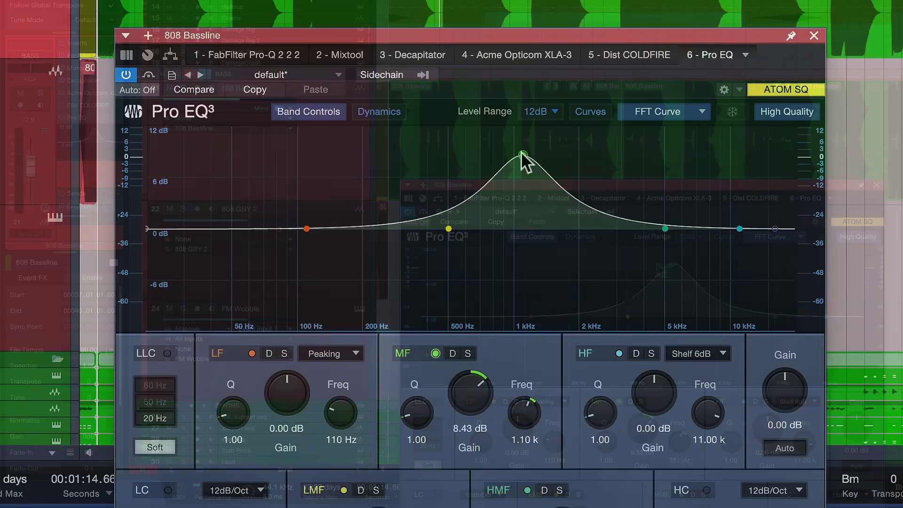
pyautogui.moveTo(525, 143)
pyautogui.mouseDown()
pyautogui.moveTo(508, 173)
pyautogui.moveTo(507, 143)
pyautogui.mouseUp()
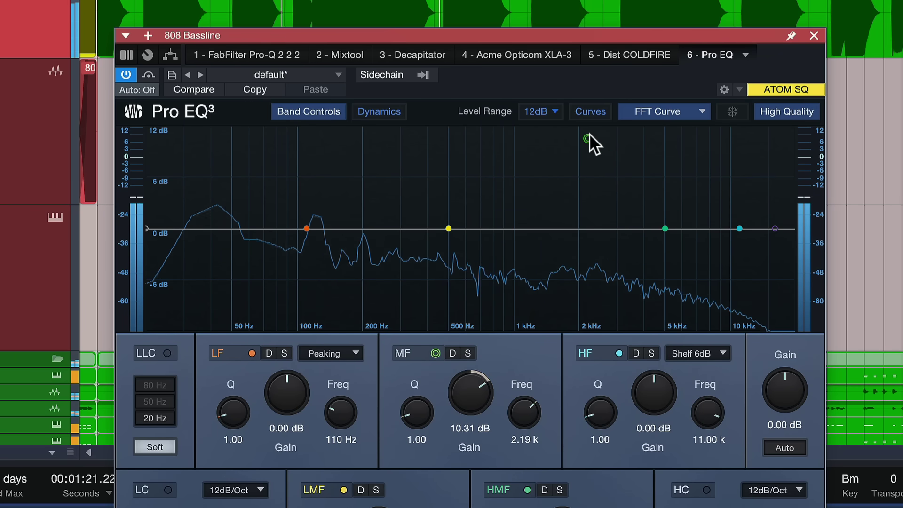
# Toggle the Pro EQ mid boost off, on, and off again to compare
pyautogui.click(588, 138)
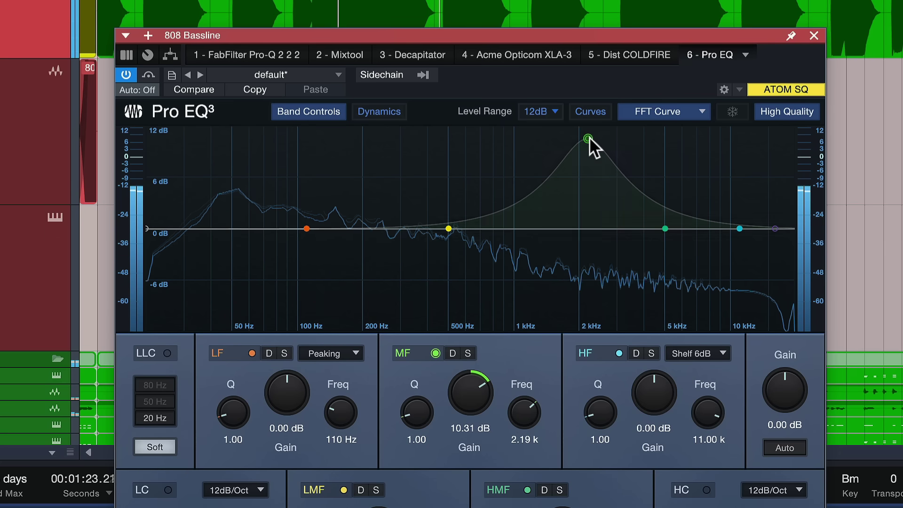
pyautogui.click(588, 138)
pyautogui.click(588, 139)
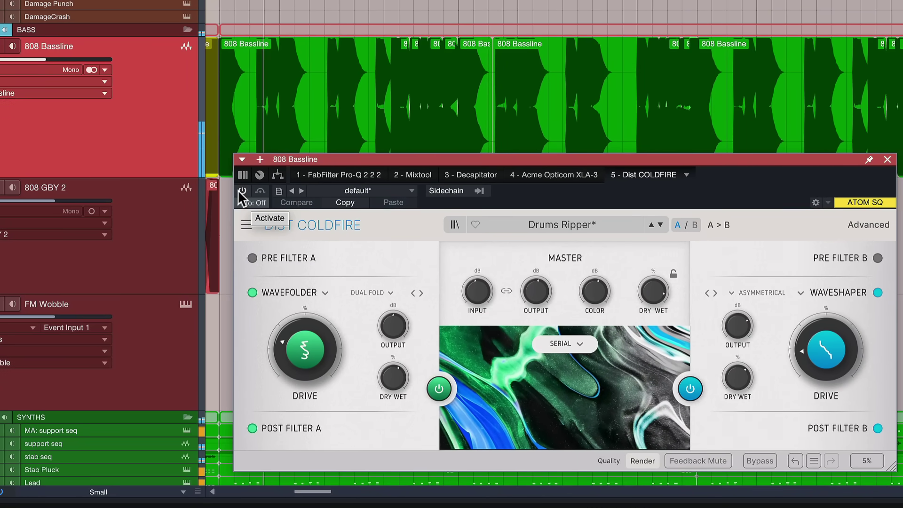
# Switch on Dist COLDFIRE on the 808 Bassline, adjust Color, set Dry/Wet to 100 %, and tweak Drive A
pyautogui.click(239, 191)
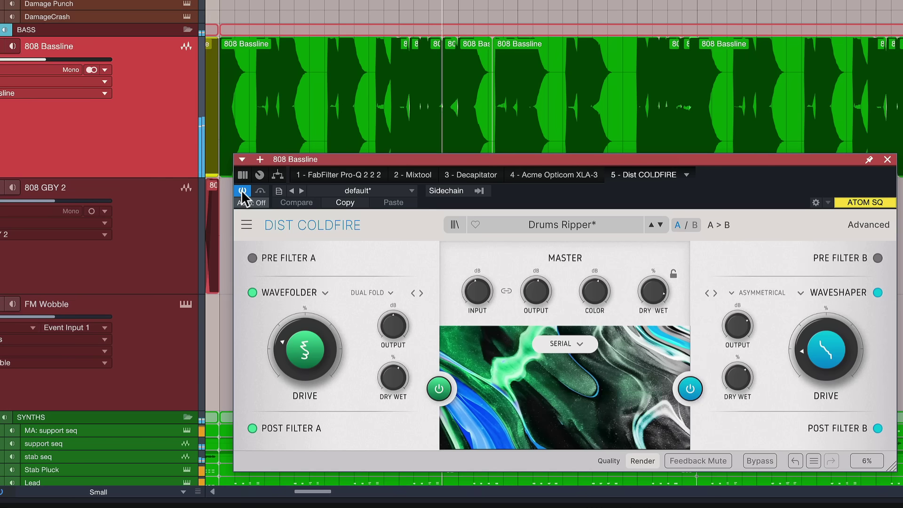
pyautogui.click(595, 292)
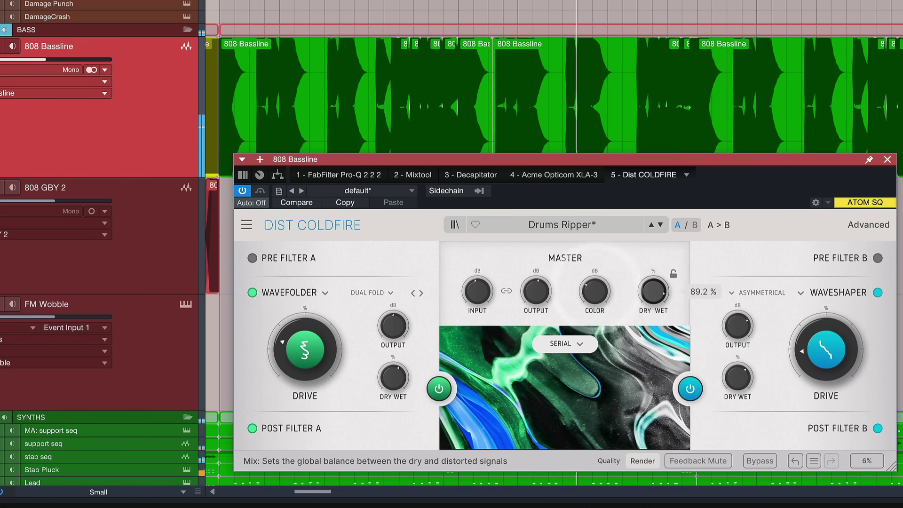
pyautogui.moveTo(653, 291); pyautogui.dragTo(654, 286)
pyautogui.click(585, 288)
pyautogui.click(324, 353)
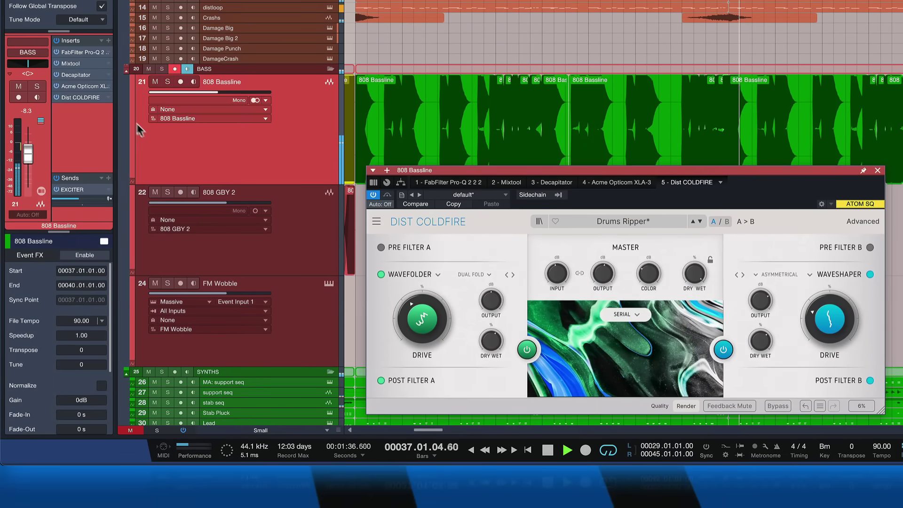
# Bypass and re-enable Dist COLDFIRE to compare the bass, then lower Drive A to 13.2 %
pyautogui.click(56, 97)
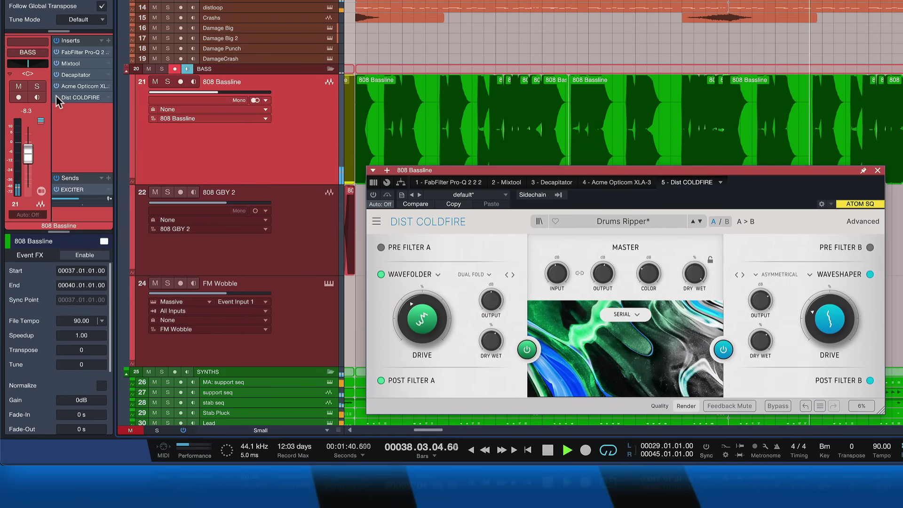
pyautogui.click(56, 97)
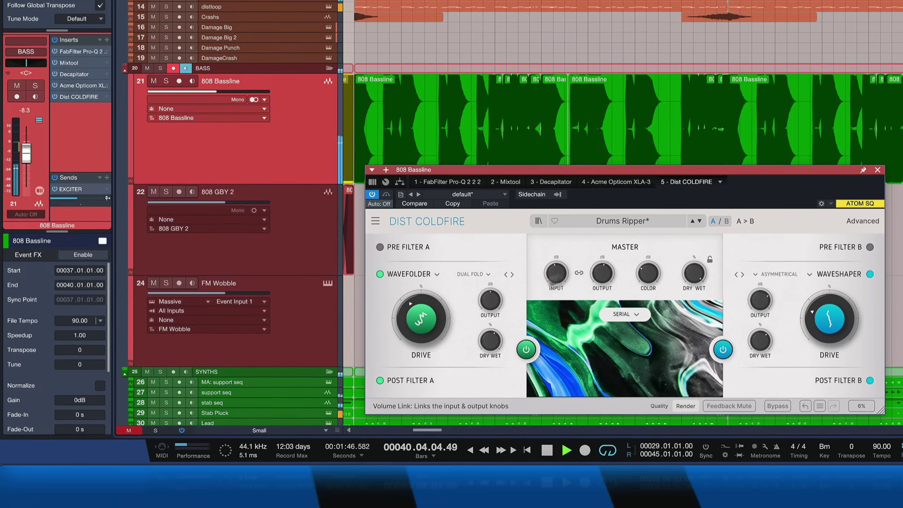
pyautogui.moveTo(422, 318); pyautogui.dragTo(422, 331)
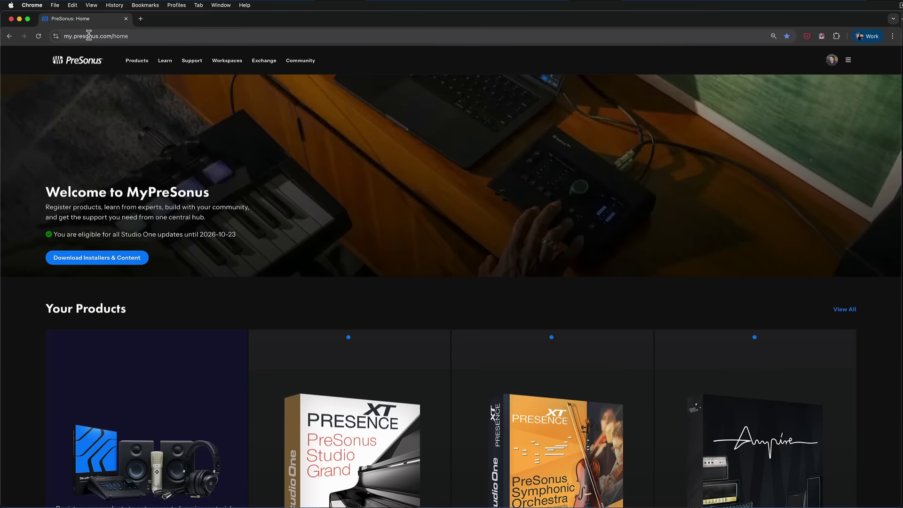
# Go to the MyPreSonus Products page at my.presonus.com/products/all listing all registered products
pyautogui.click(89, 35)
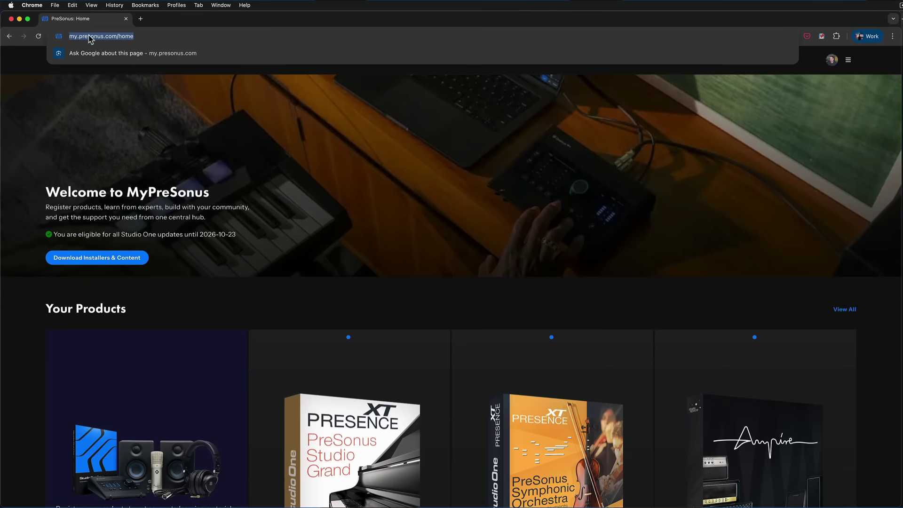
pyautogui.click(154, 100)
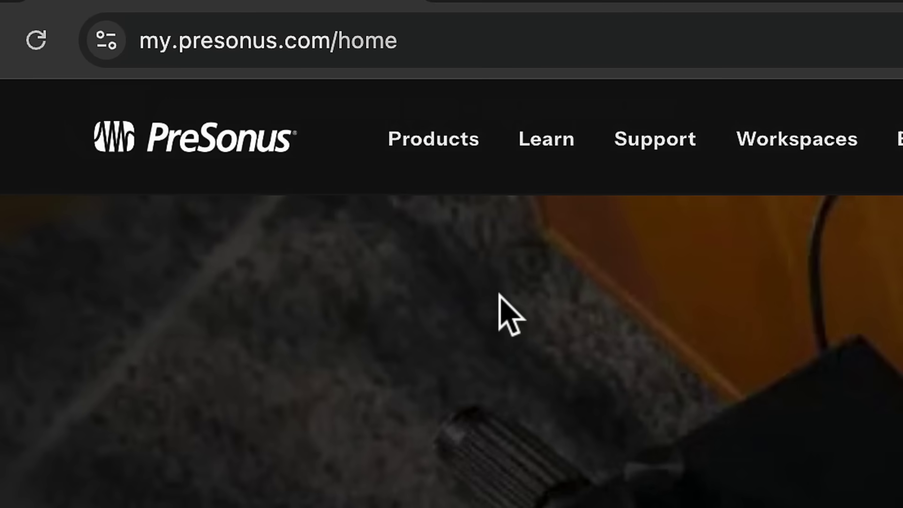
pyautogui.click(403, 156)
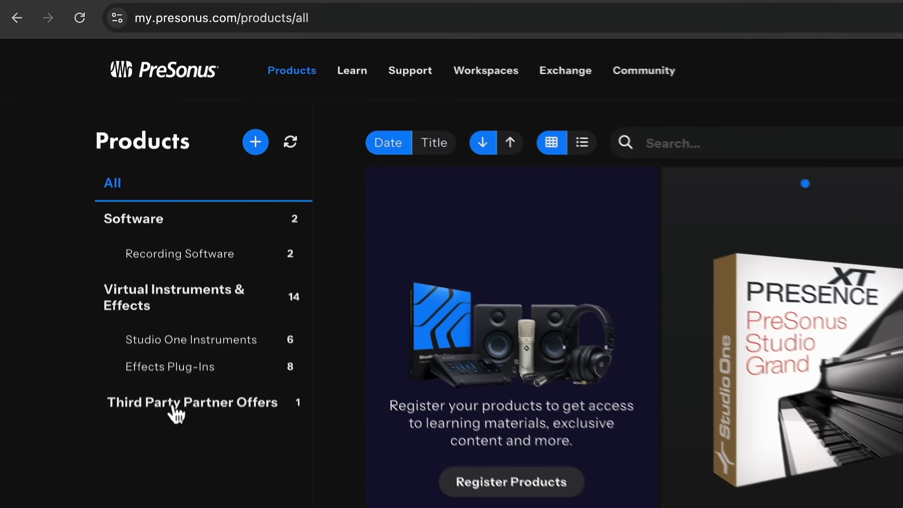